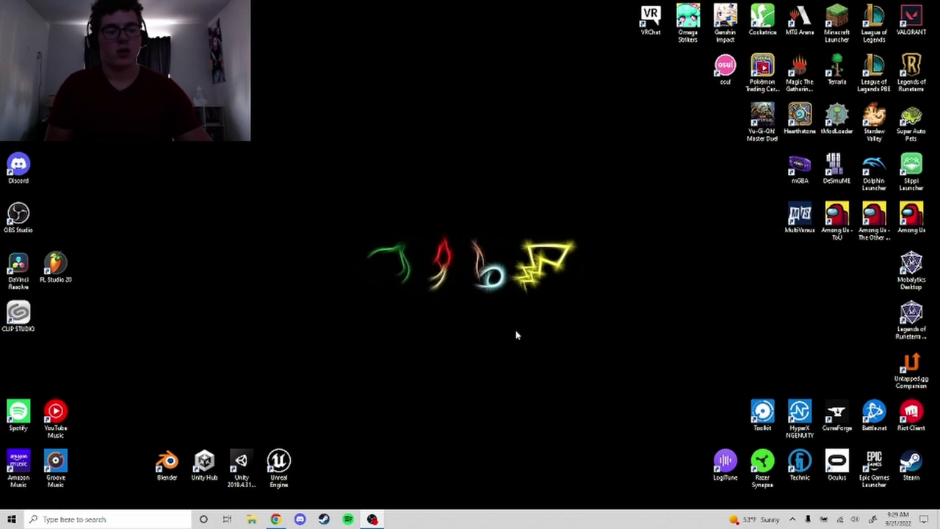
Launch Epic Games Launcher and add engine version 5.0.3 beside Unreal Engine 4.27.2 in the Library.
{"action": "double_click", "coordinate": [882, 466]}
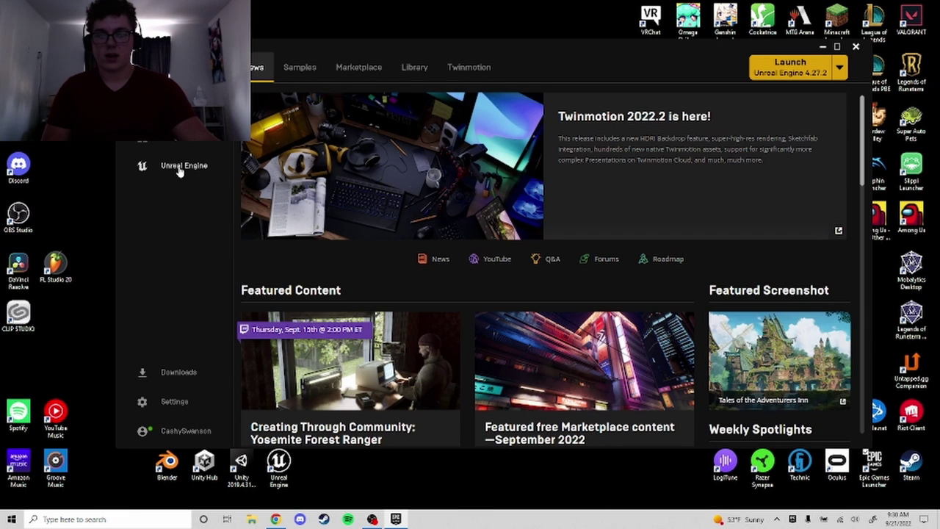
{"action": "left_click", "coordinate": [414, 71]}
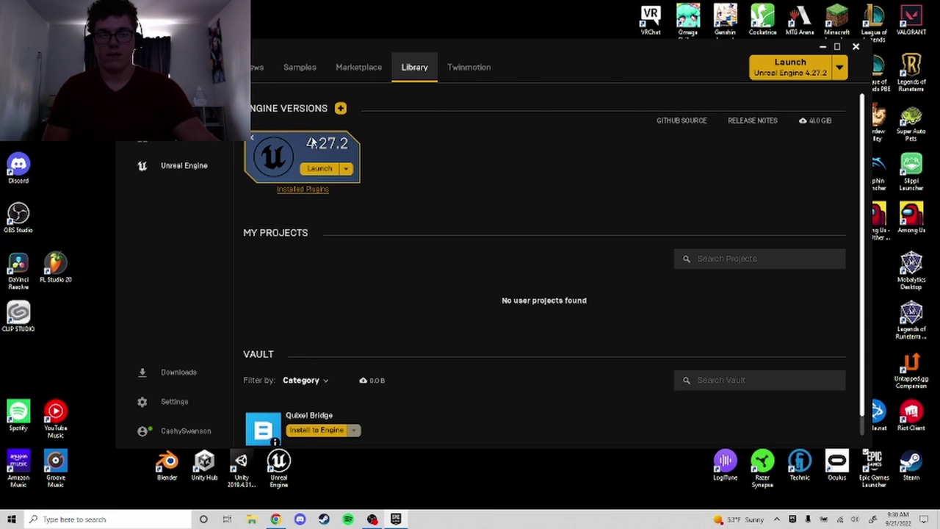
{"action": "left_click", "coordinate": [340, 113]}
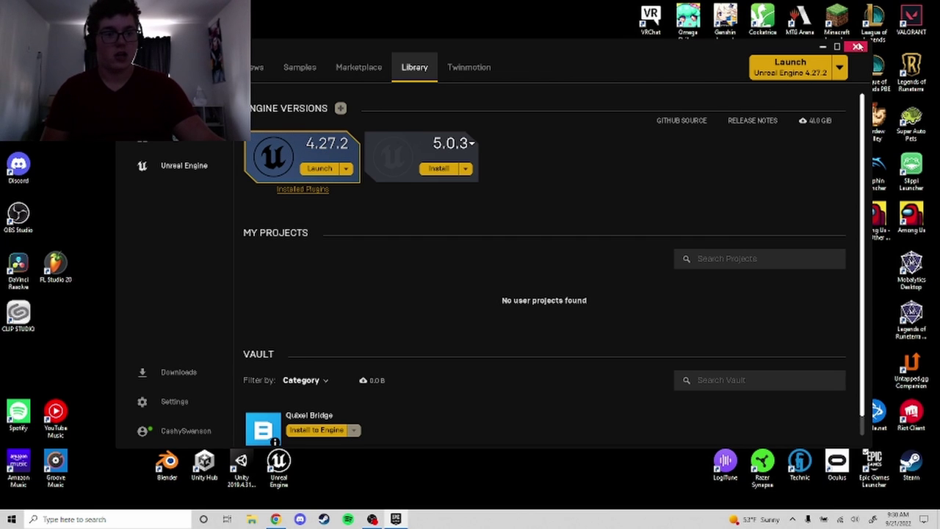
Close the Epic Games Launcher and open a new Chrome window from the taskbar.
{"action": "left_click", "coordinate": [856, 47]}
{"action": "left_click", "coordinate": [468, 323]}
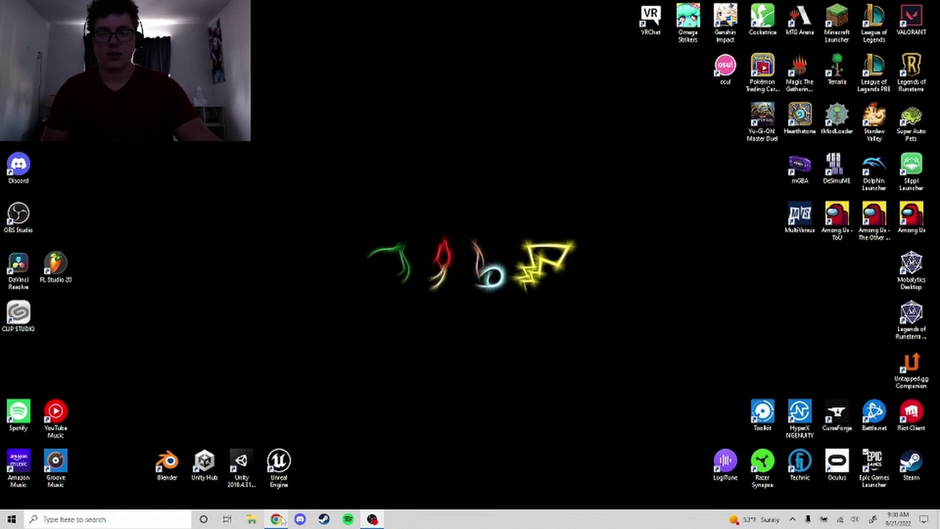
{"action": "mouse_move", "coordinate": [278, 520]}
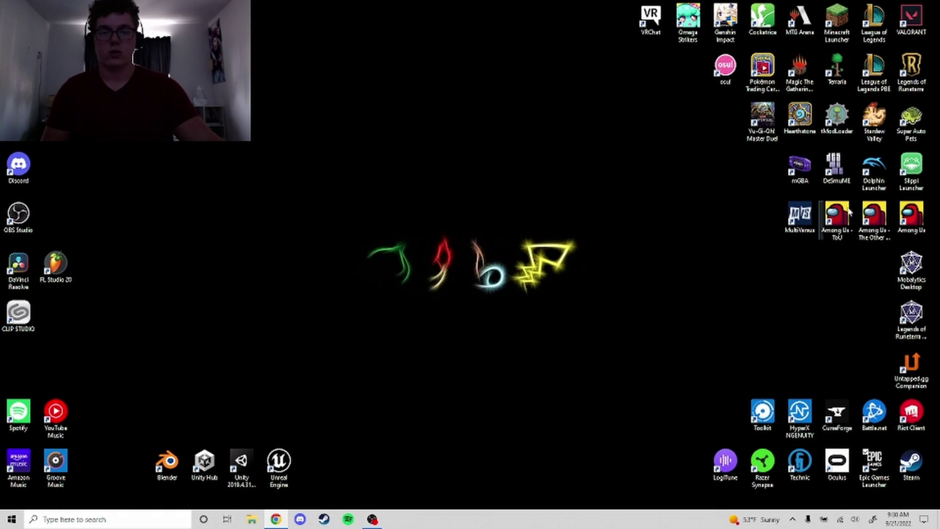
{"action": "right_click", "coordinate": [279, 521]}
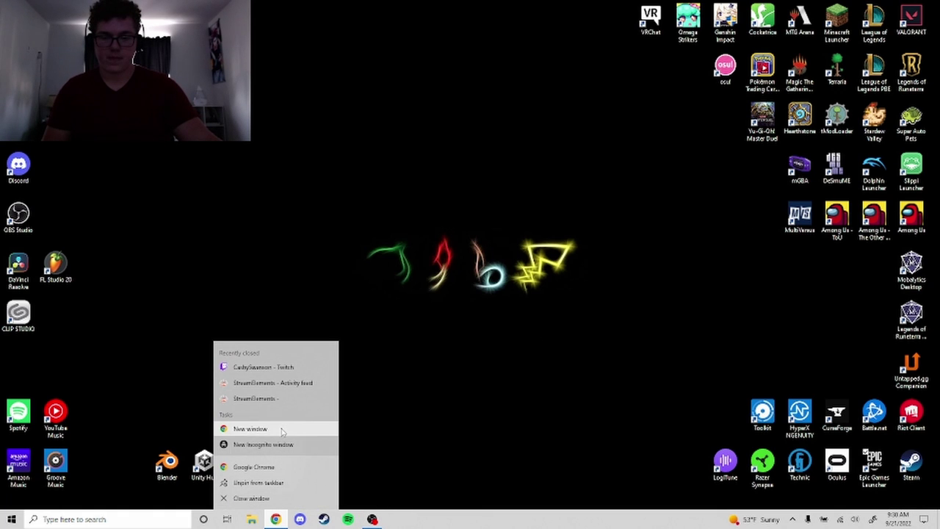
{"action": "left_click", "coordinate": [274, 469]}
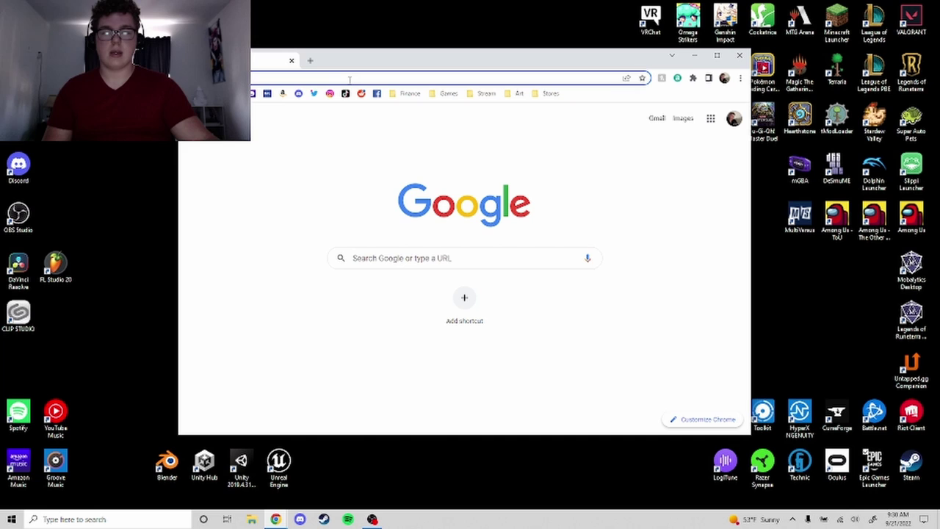
Maximize the Chrome window and search Google for 'dell support'.
{"action": "left_click", "coordinate": [716, 56]}
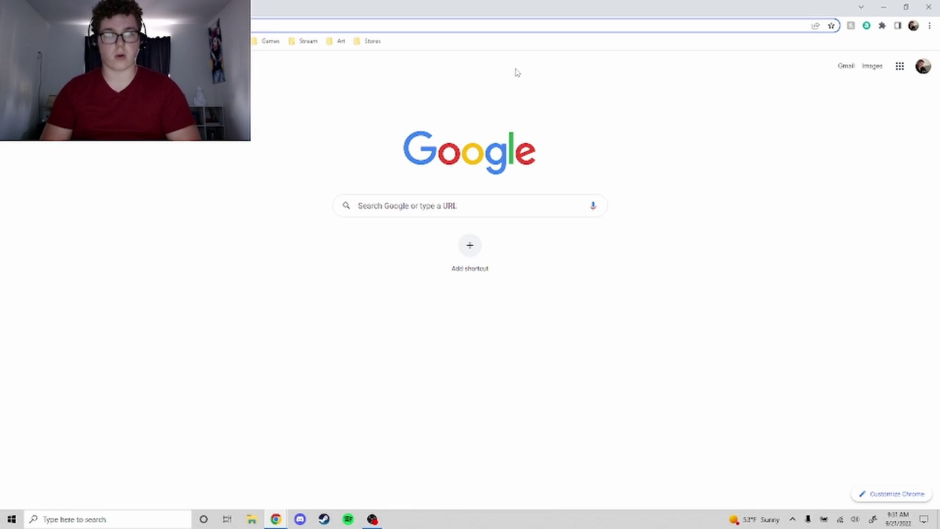
{"action": "type", "text": "dell"}
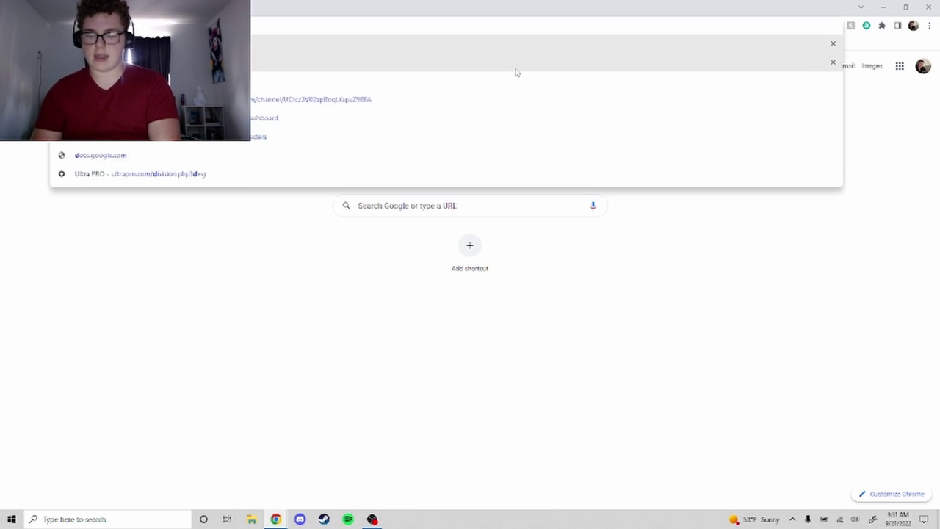
{"action": "type", "text": " support"}
{"action": "key", "text": "Return"}
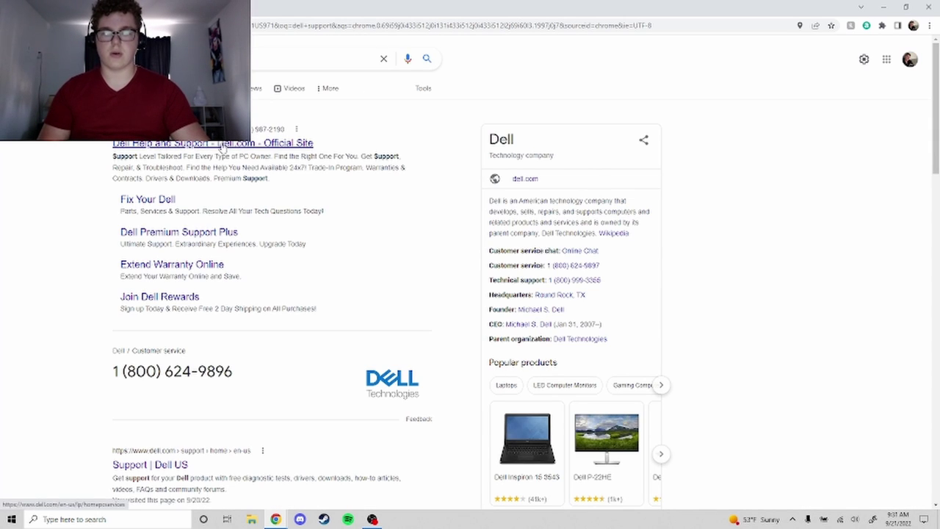
Skip the Dell ad result and open the Support | Dell US search result instead.
{"action": "left_click", "coordinate": [224, 146]}
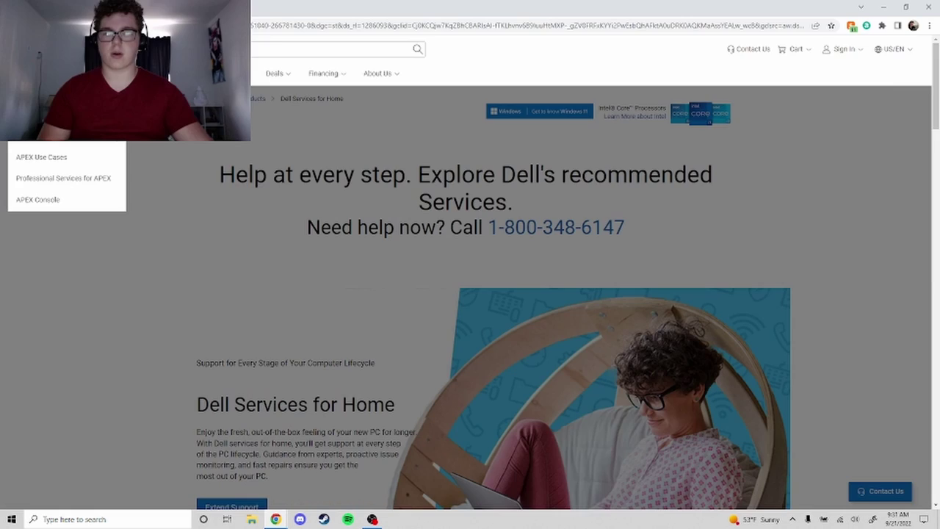
{"action": "key", "text": "alt+Left"}
{"action": "scroll", "coordinate": [266, 231], "scroll_direction": "down", "scroll_amount": 3}
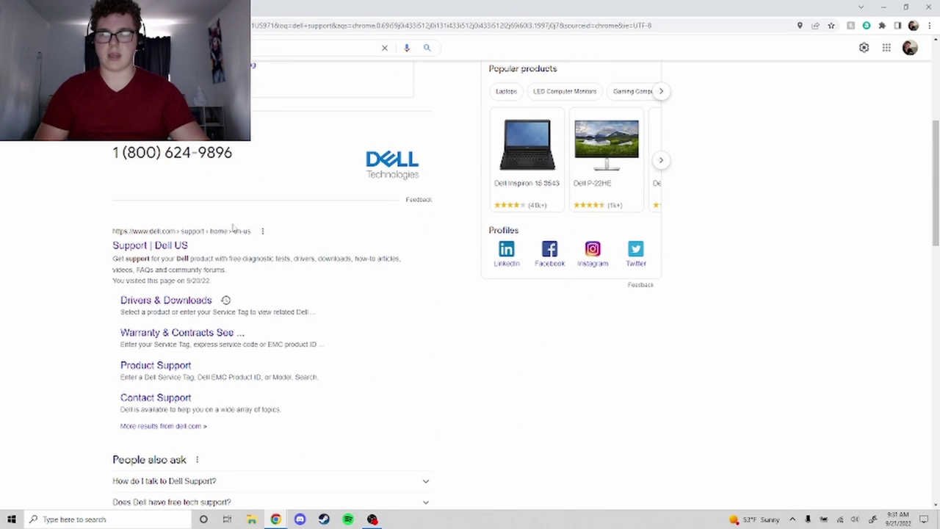
{"action": "left_click", "coordinate": [170, 249]}
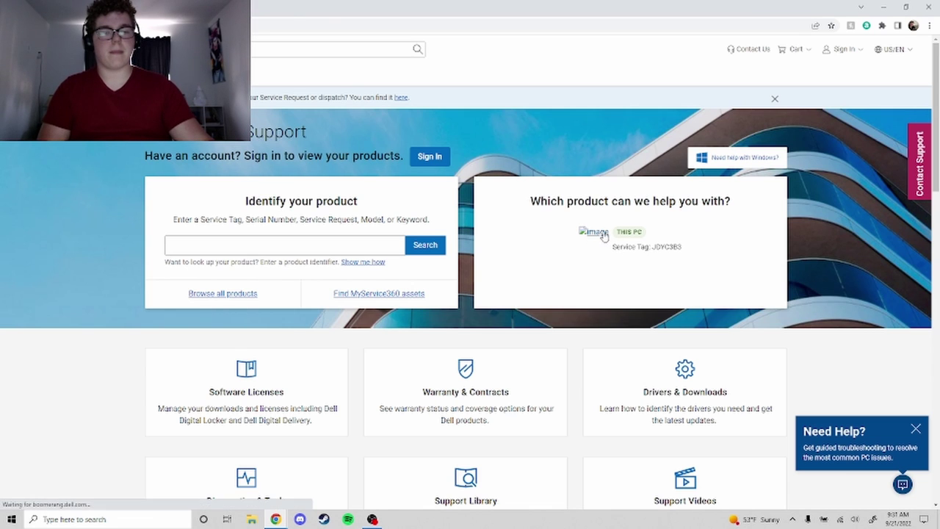
Select This PC, decline the survey, and open the Inspiron 14 5410 2-in-1 overview.
{"action": "left_click", "coordinate": [604, 237]}
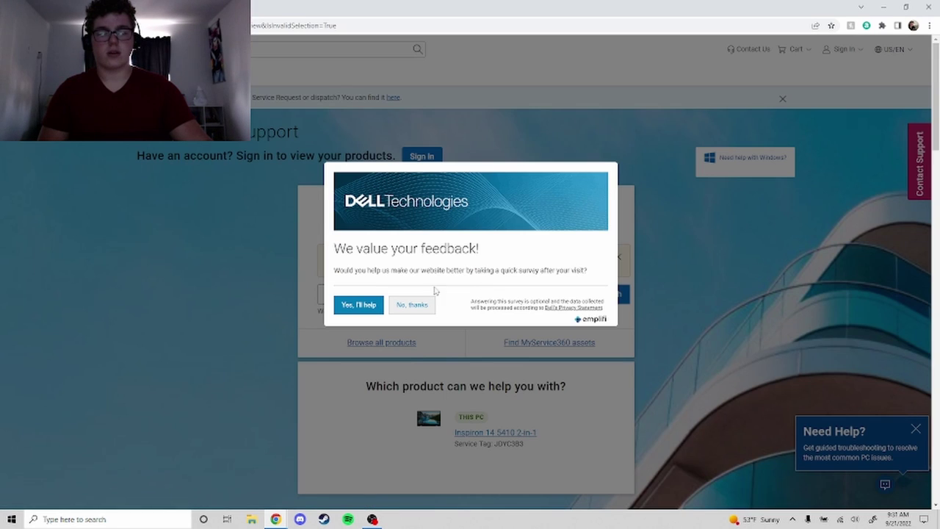
{"action": "left_click", "coordinate": [412, 304]}
{"action": "left_click", "coordinate": [621, 250]}
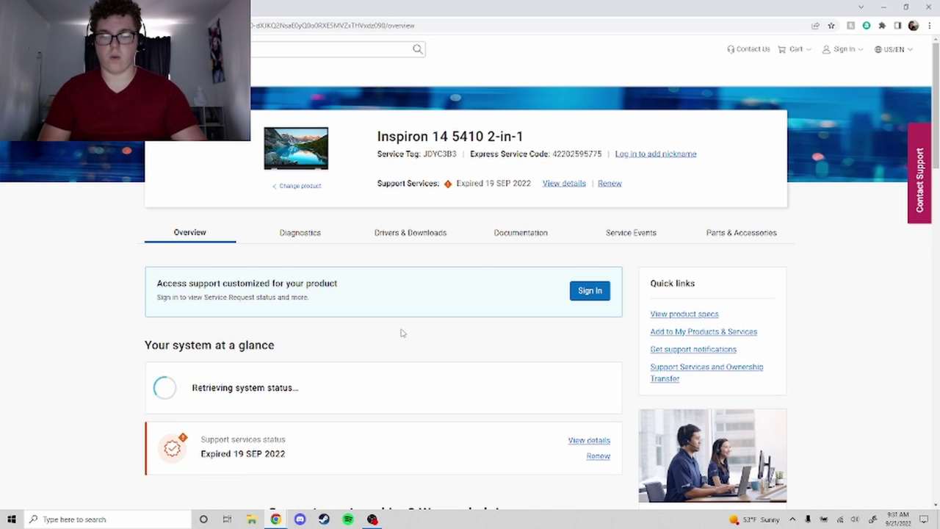
Open the Inspiron's Drivers & Downloads tab and let the driver update check finish.
{"action": "left_click", "coordinate": [583, 391]}
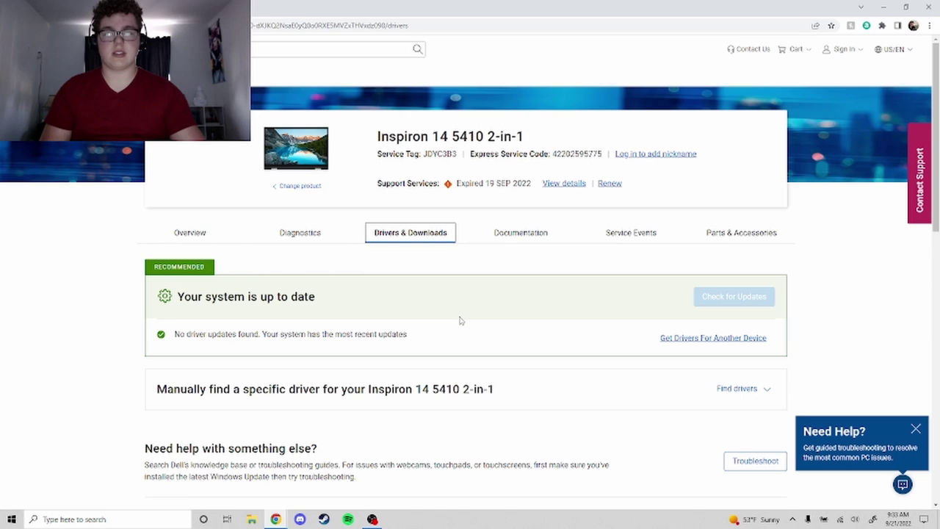
Show the desktop with Win+D, then open and close the Start menu.
{"action": "key", "text": "super+d"}
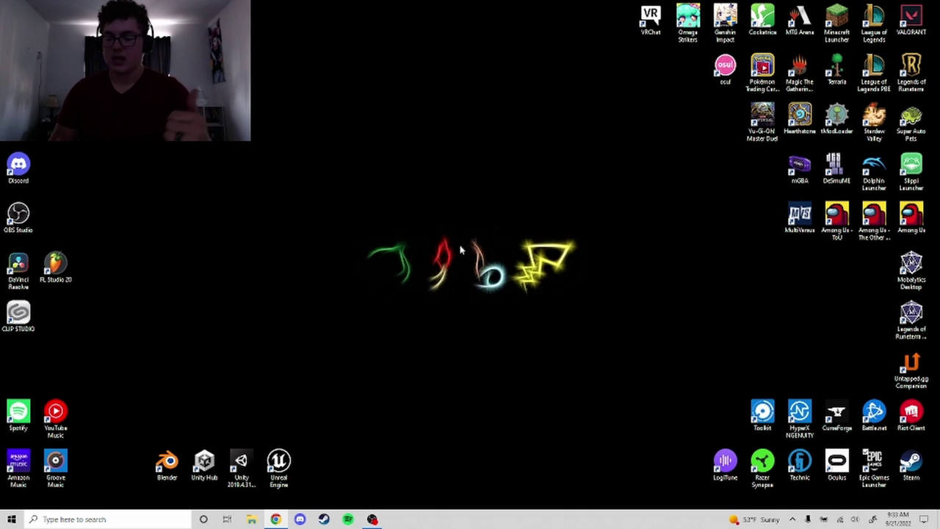
{"action": "key", "text": "super"}
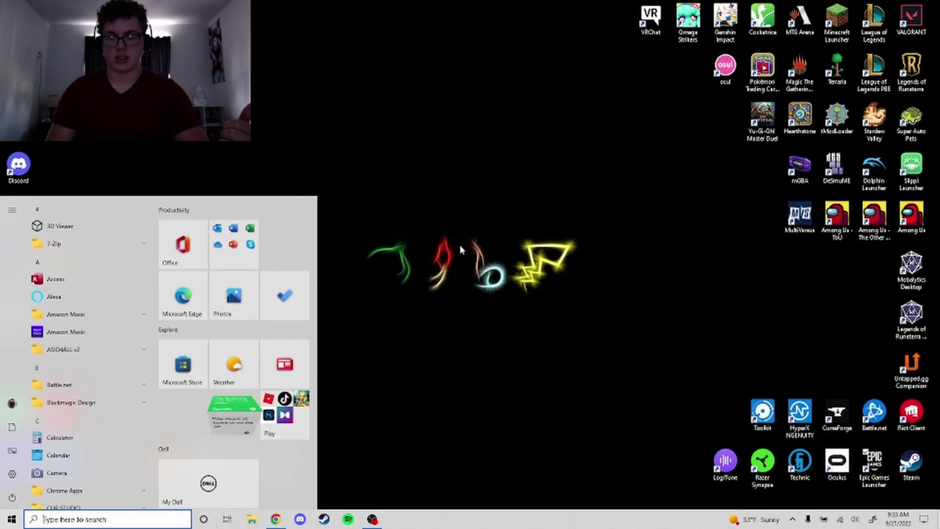
{"action": "key", "text": "super"}
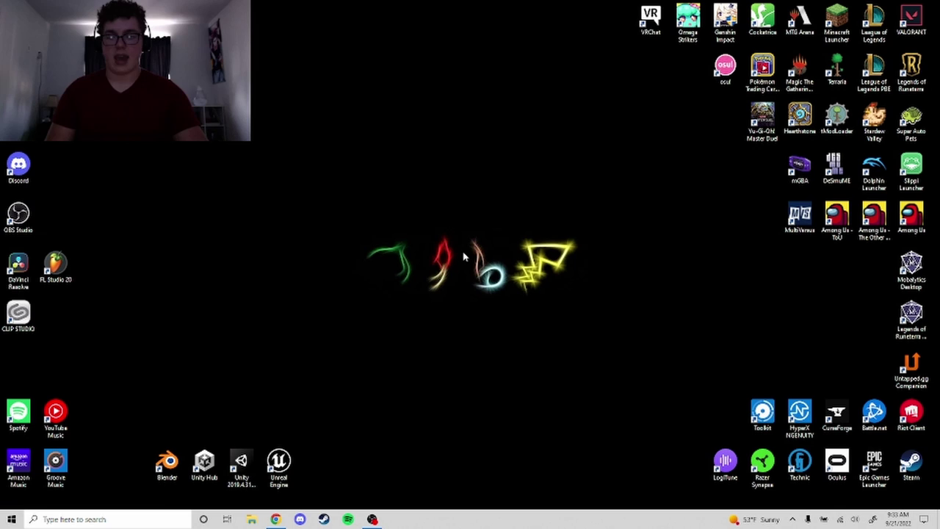